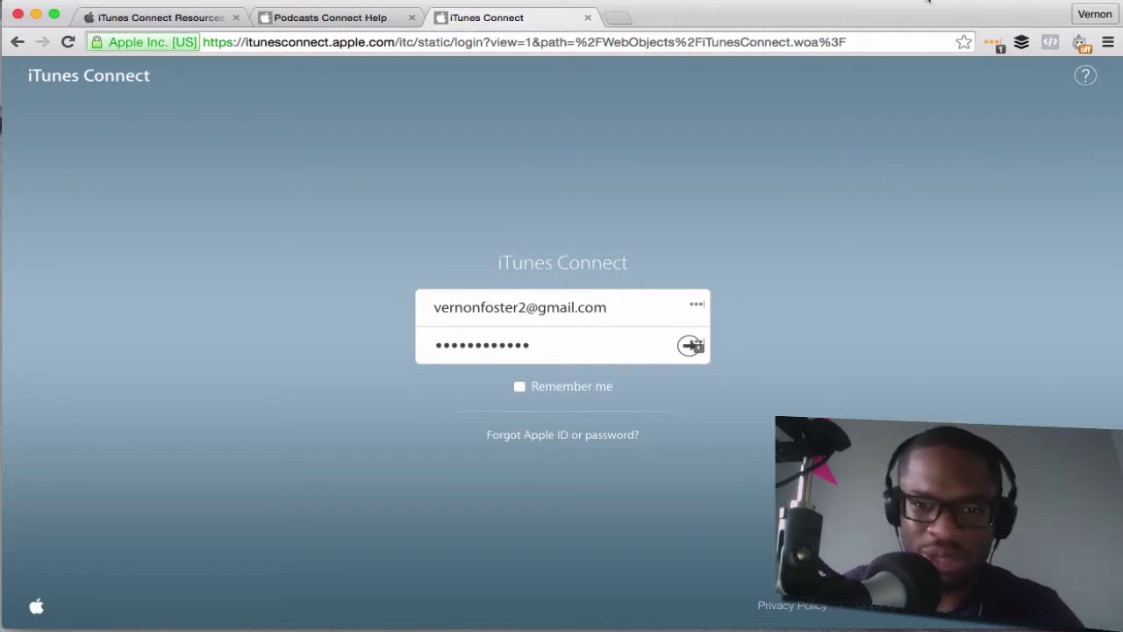
Search Google for "itunes connet" in a new tab and view the iTunes Connect sign-in page from the results, closing that tab when done.
click(616, 17)
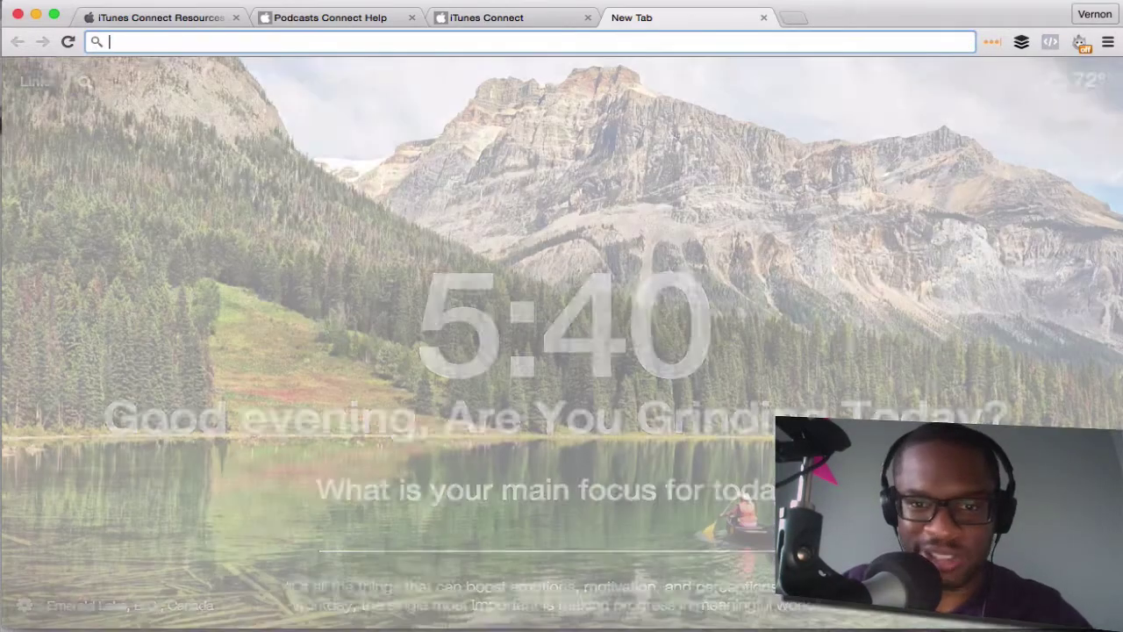
text(ii)
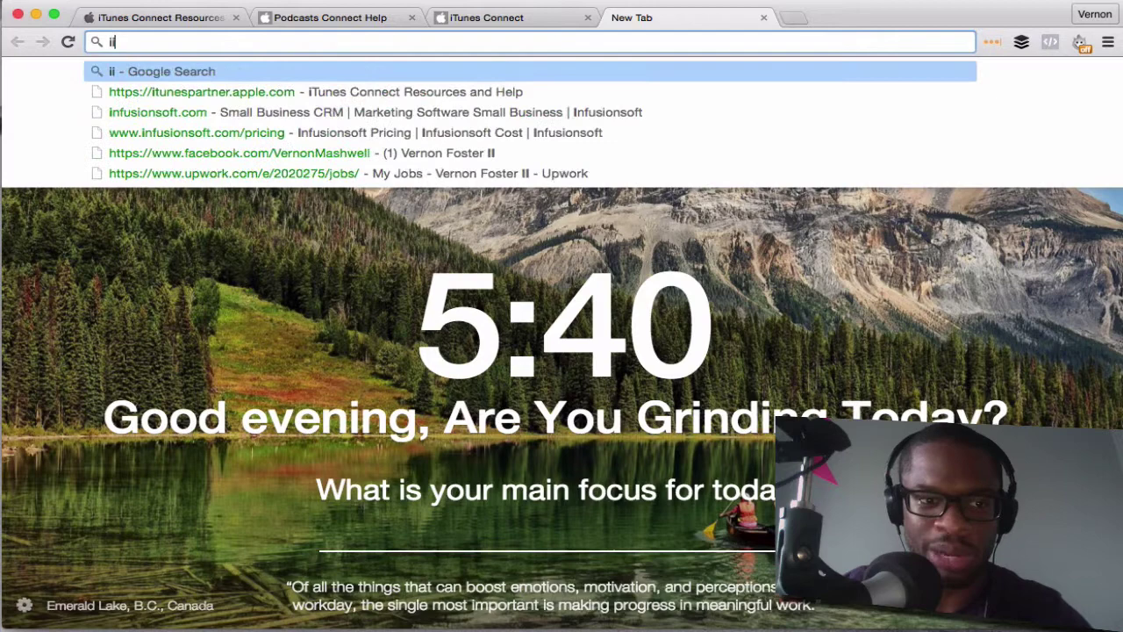
key(BackSpace)
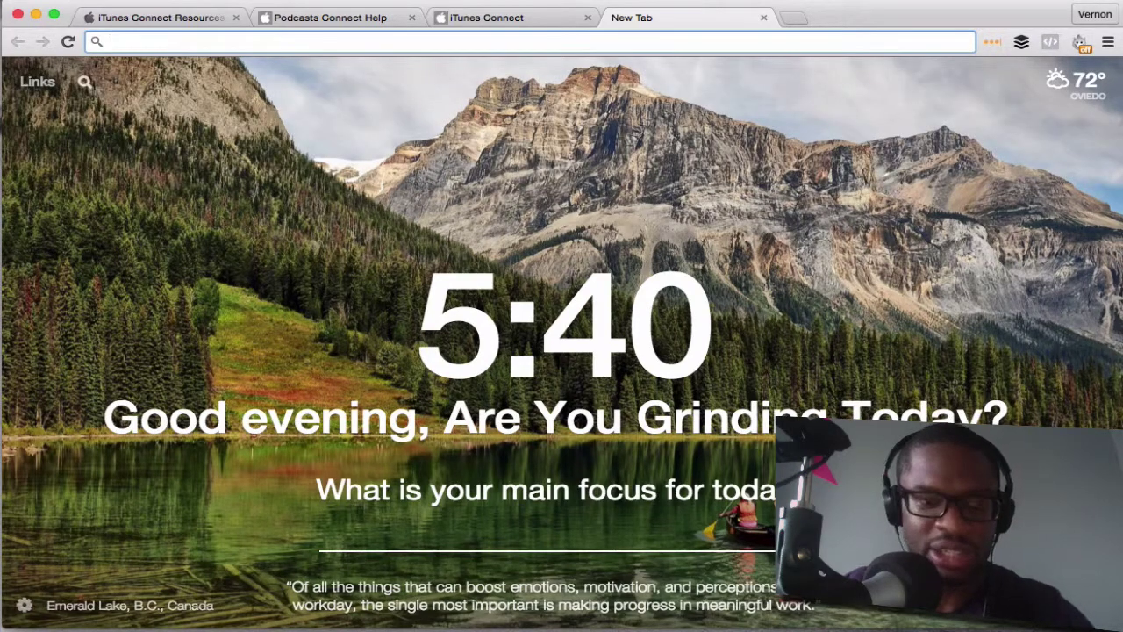
text(itunes)
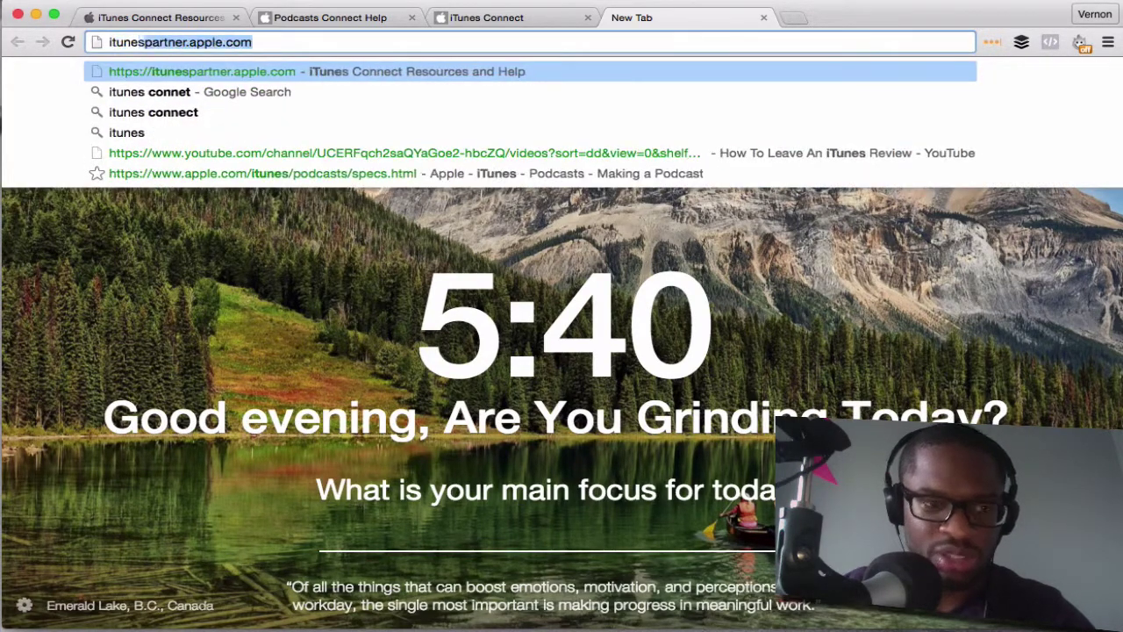
text( c)
key(Right)
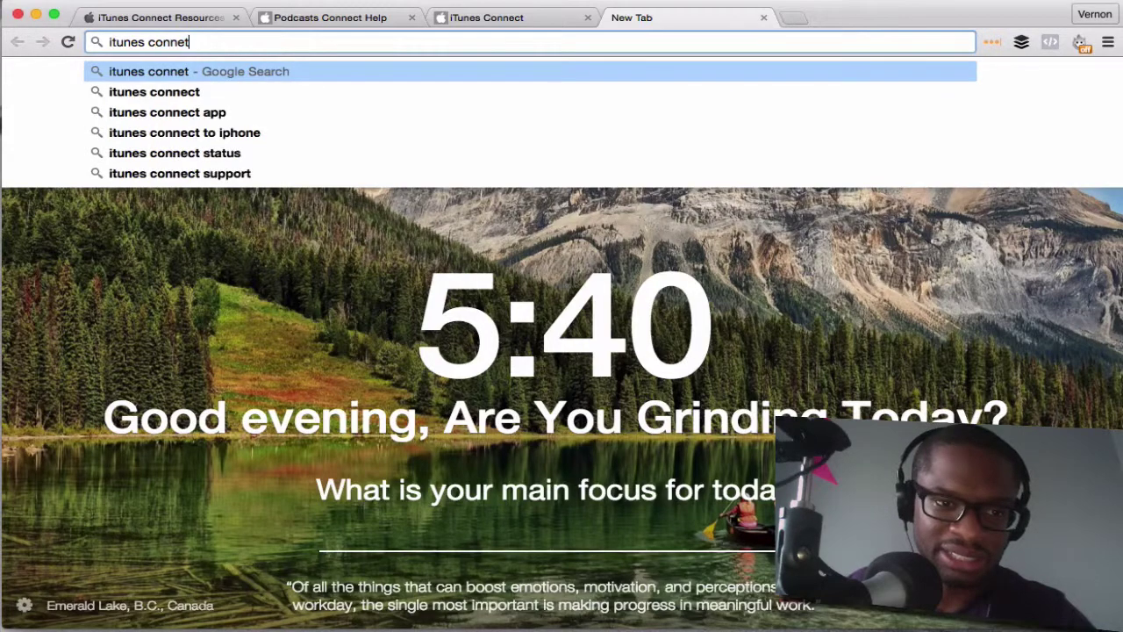
key(Return)
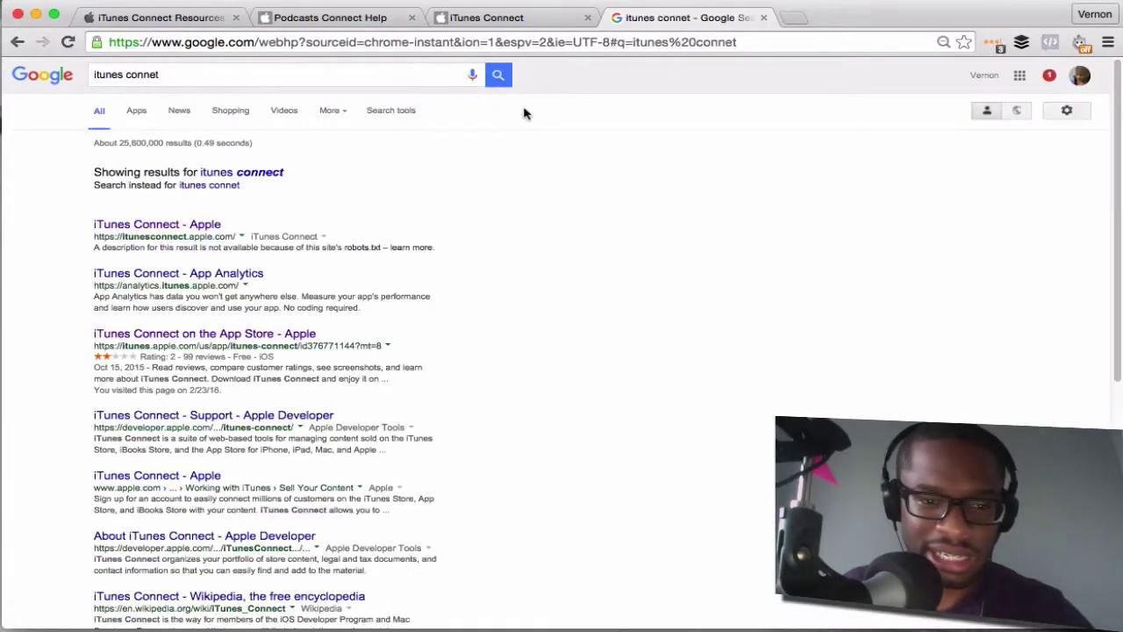
click(162, 227)
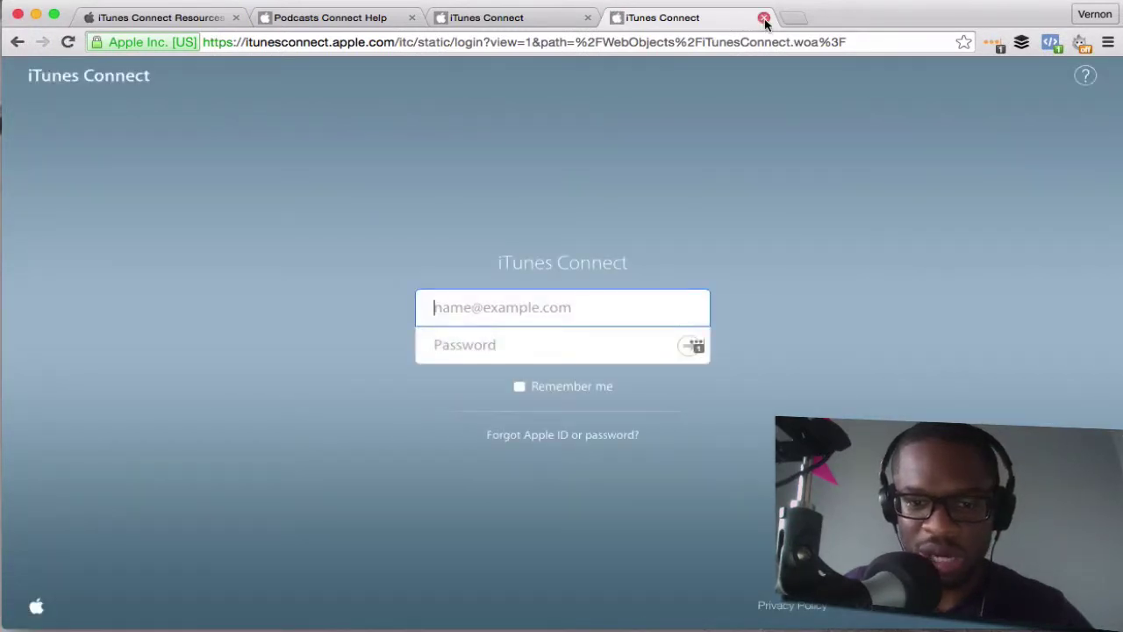
click(764, 19)
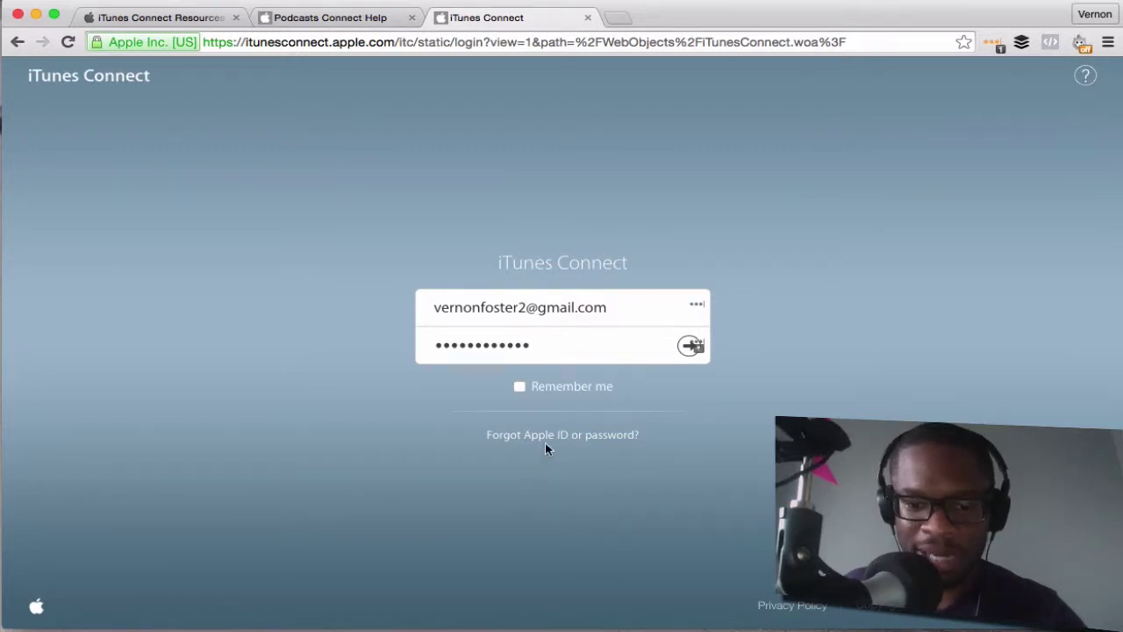
Sign in to iTunes Connect with the prefilled credentials and open the feed details of the Podcast for Business - MicScience show.
click(683, 349)
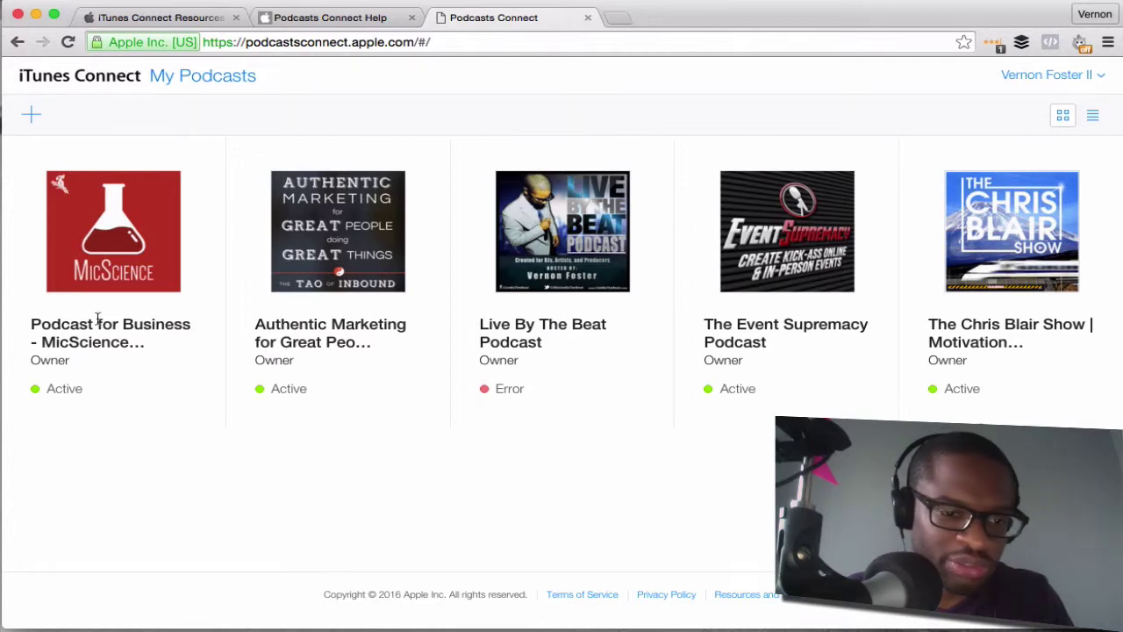
click(79, 233)
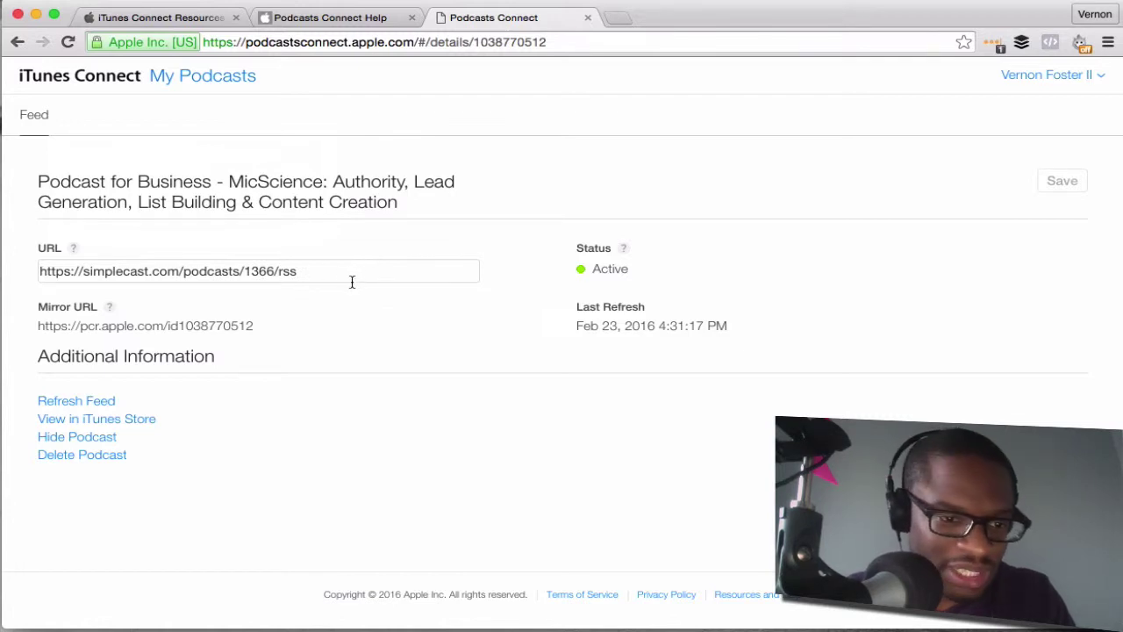
mouse_move(110, 313)
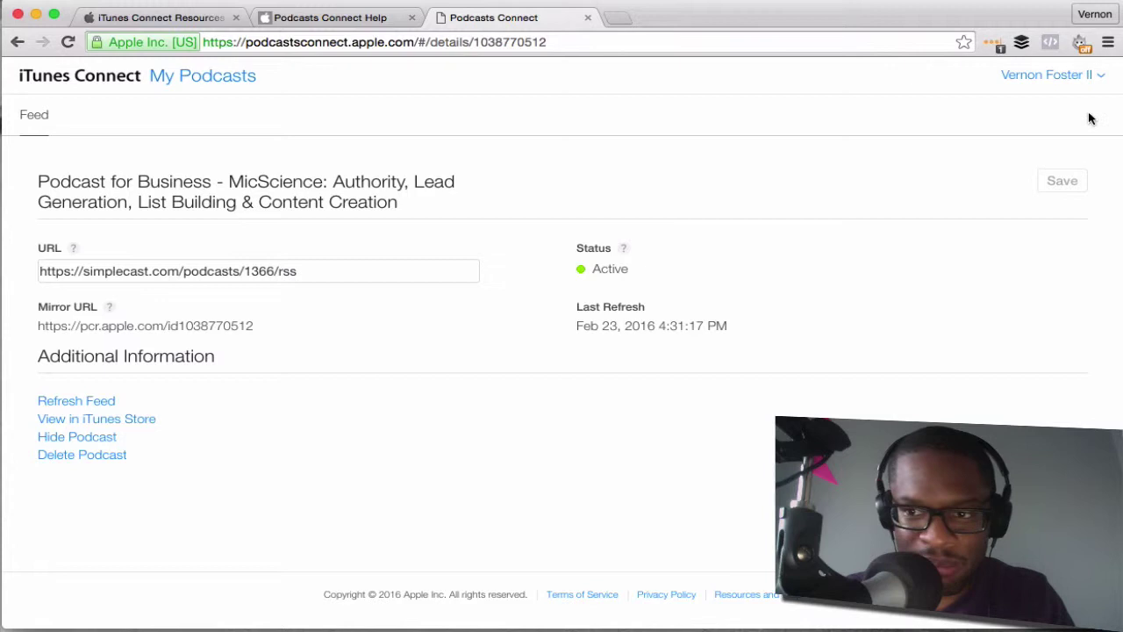
click(1093, 79)
click(749, 125)
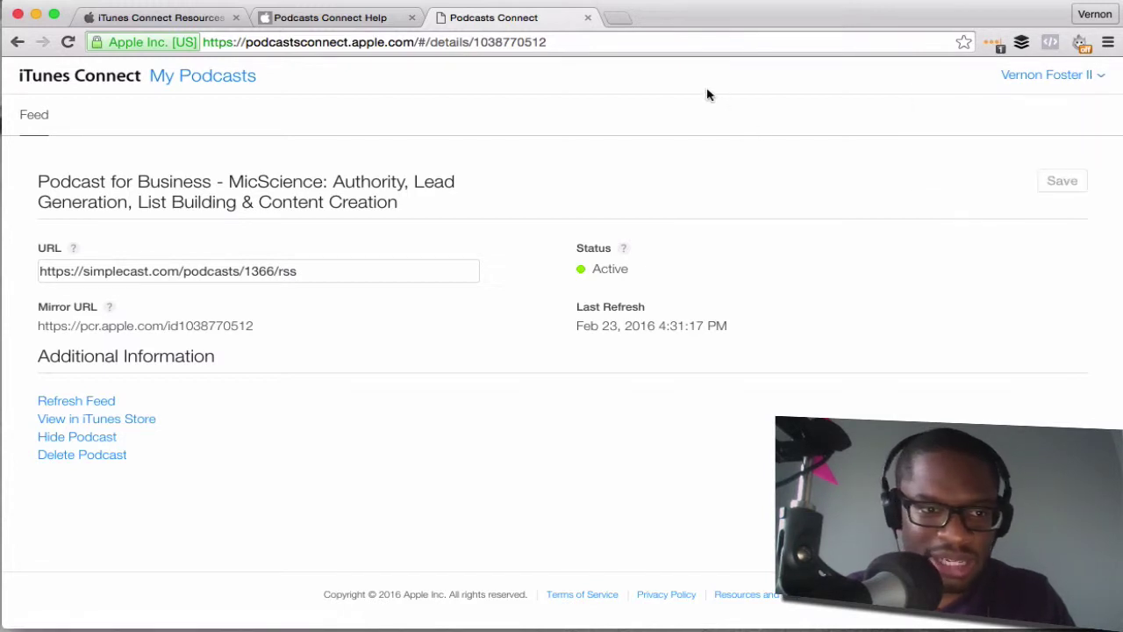
Return to the My Podcasts overview and view the shows as a list, switching back to the grid layout.
click(50, 77)
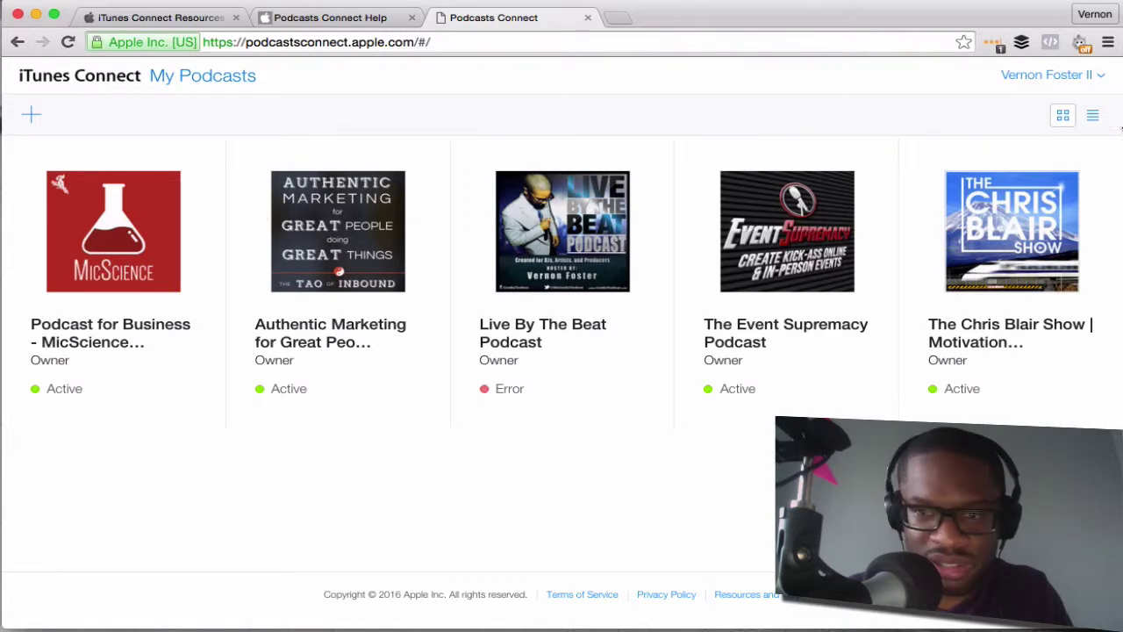
click(1092, 116)
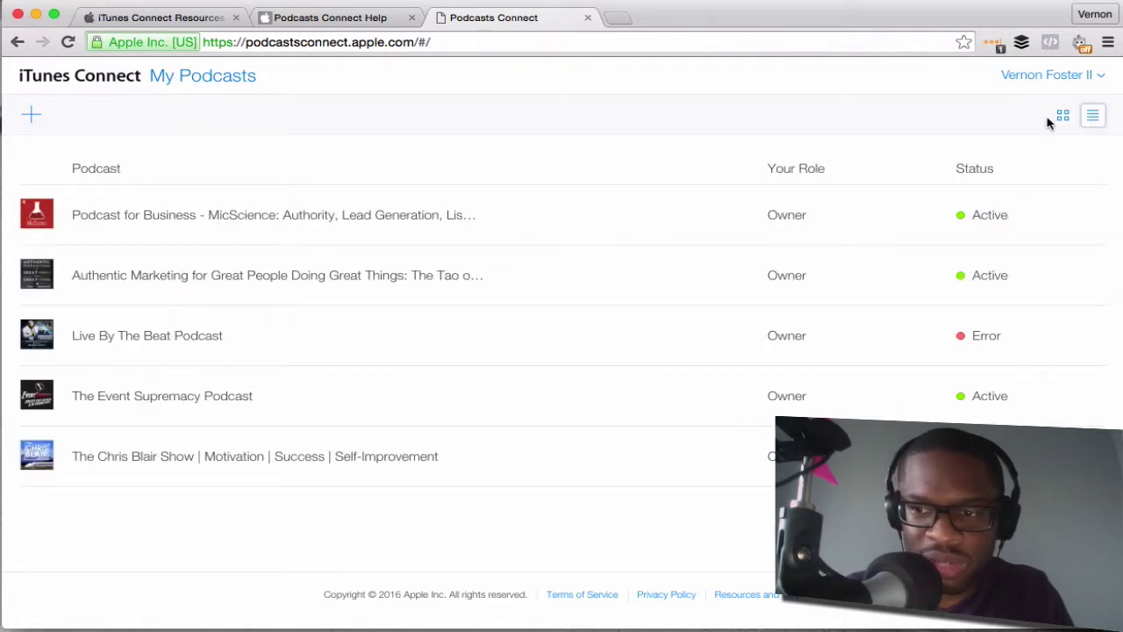
click(1062, 117)
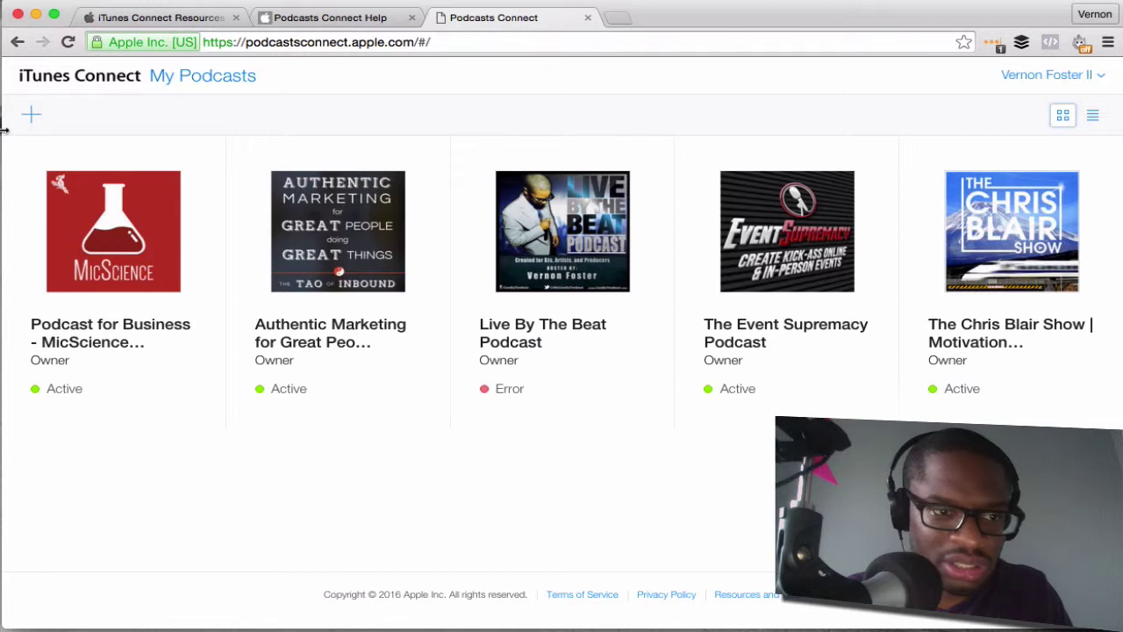
View the new RSS feed form and the feed details of Live By The Beat Podcast, returning to the podcast overview after each.
click(31, 116)
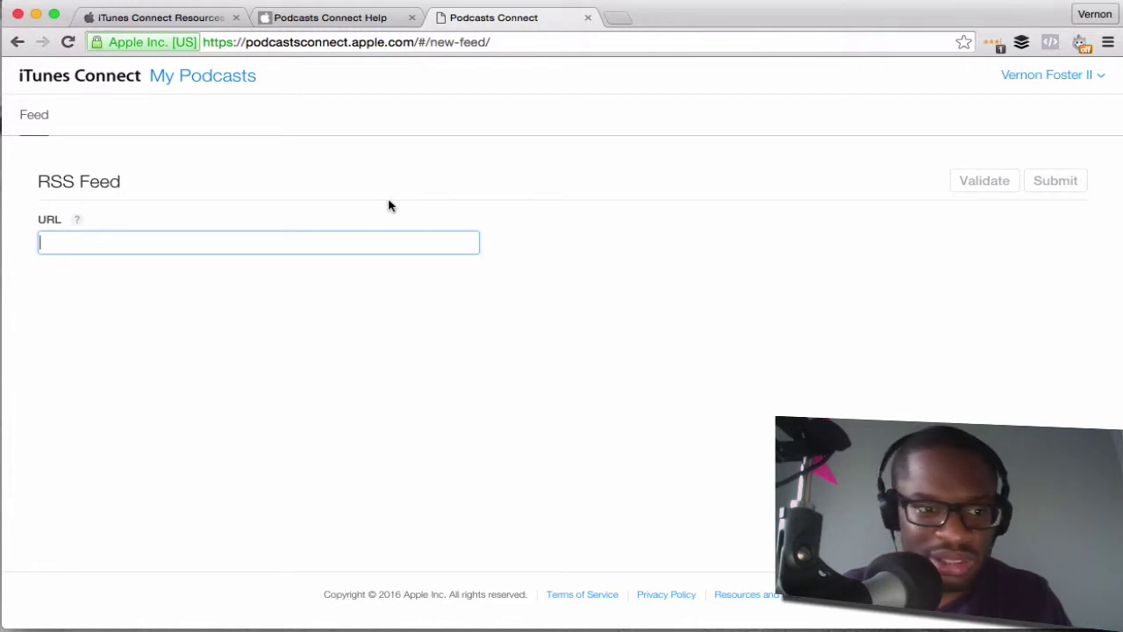
click(15, 42)
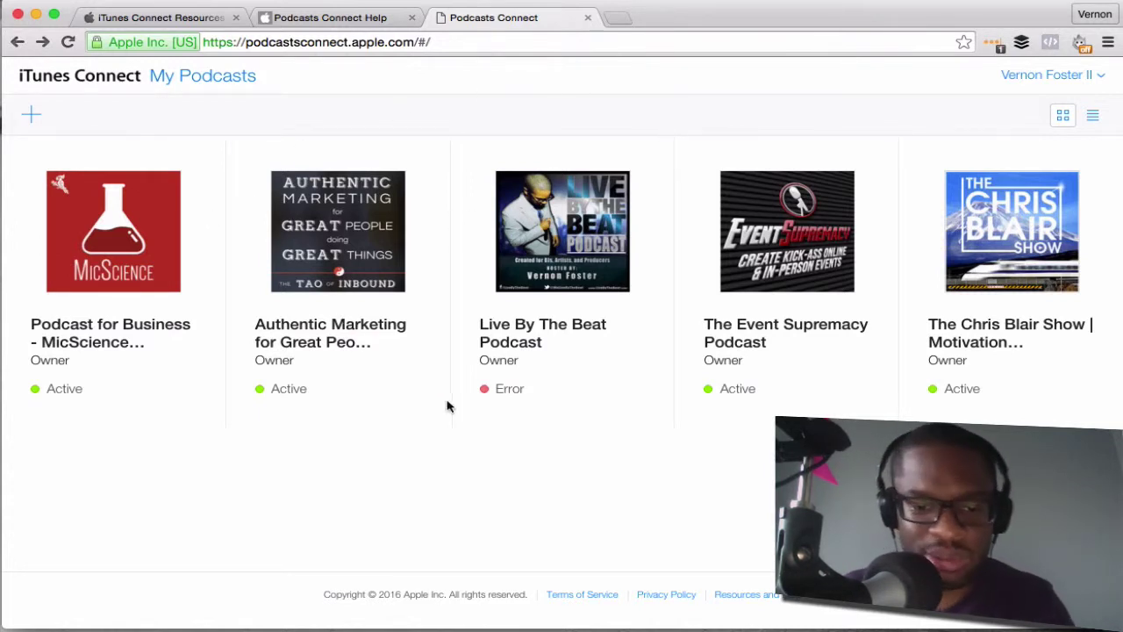
click(519, 355)
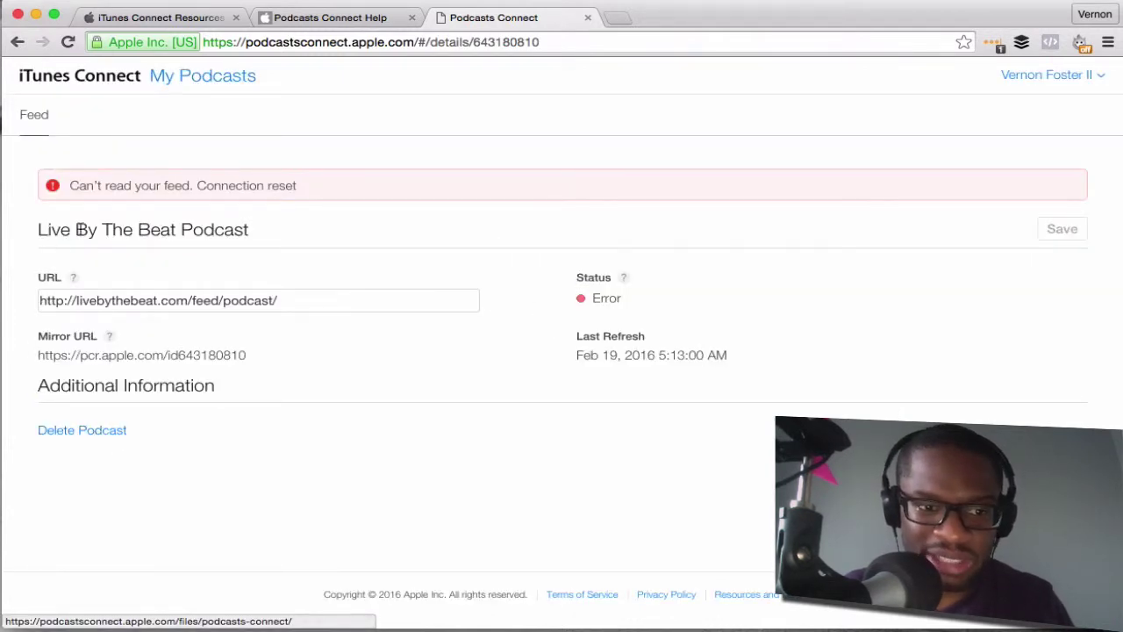
click(17, 42)
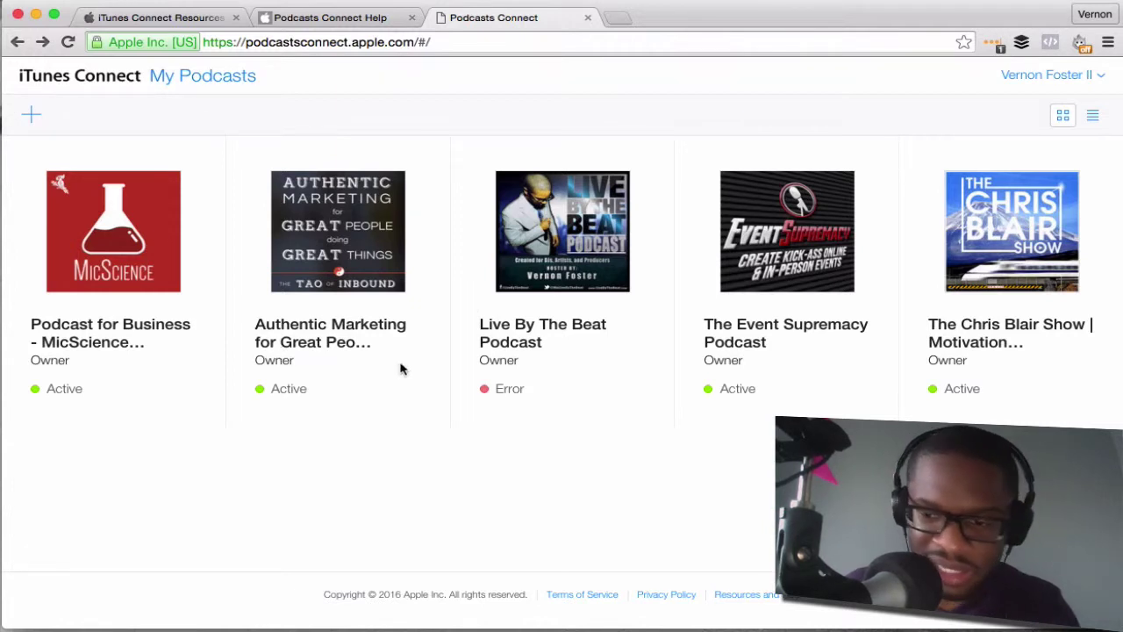
Open the podcast Resources and Help page and view its Create a podcast guide.
click(758, 598)
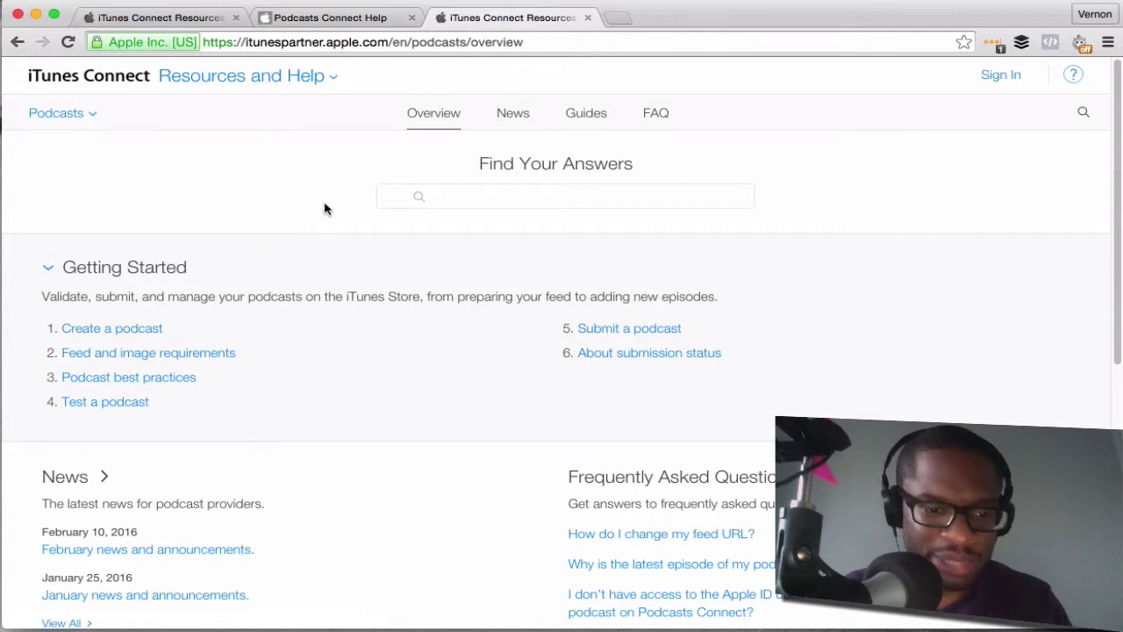
scroll(260, 206, down, 2)
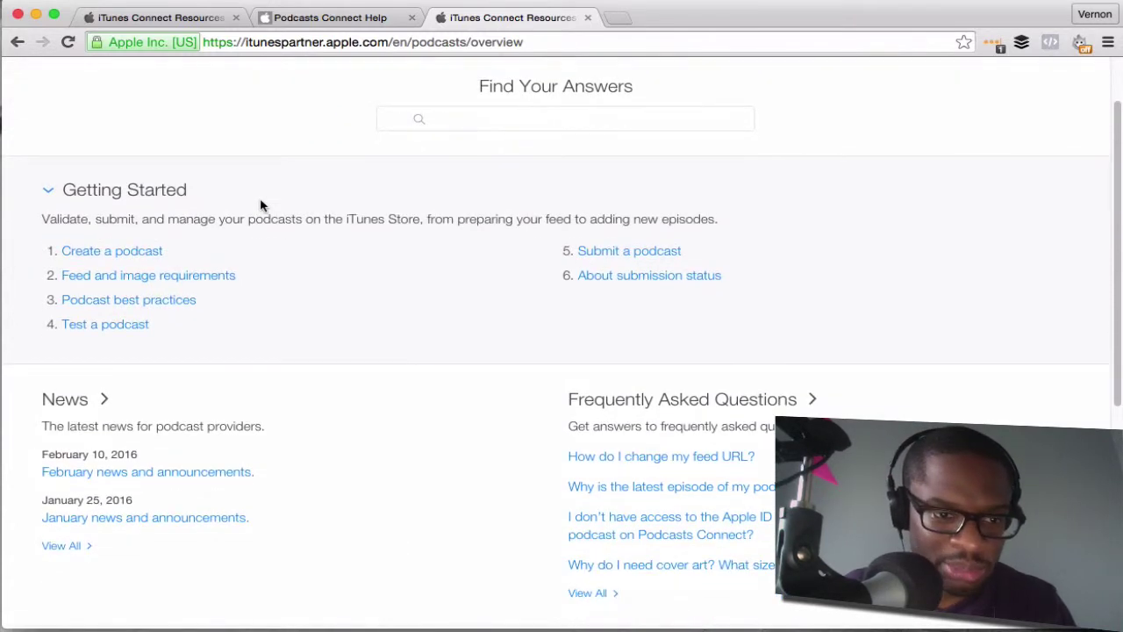
scroll(260, 206, up, 2)
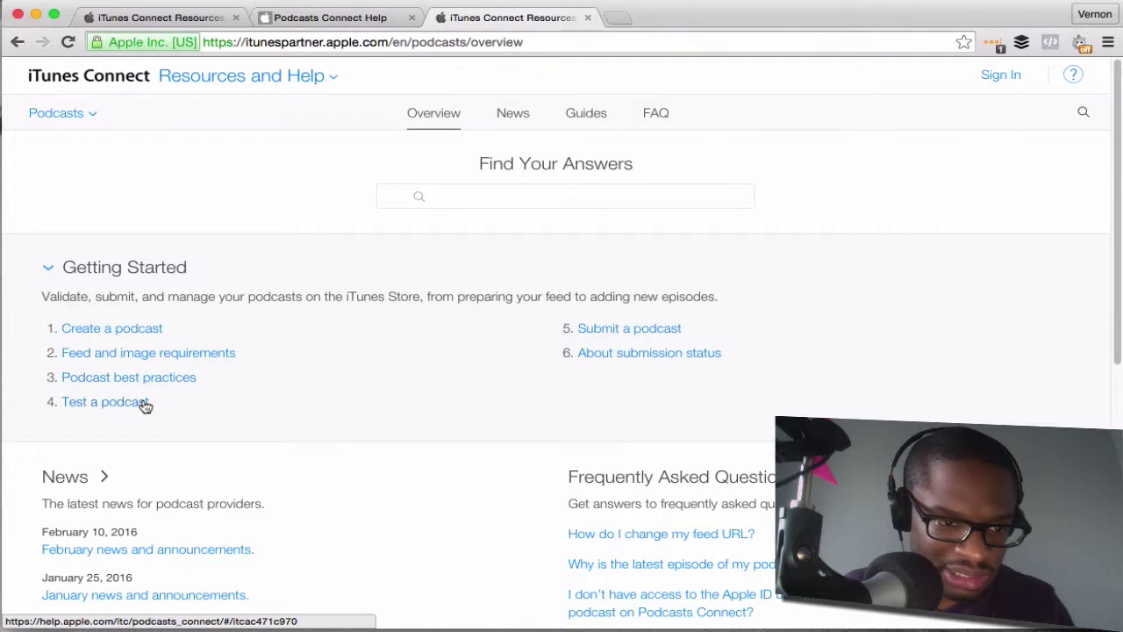
click(125, 330)
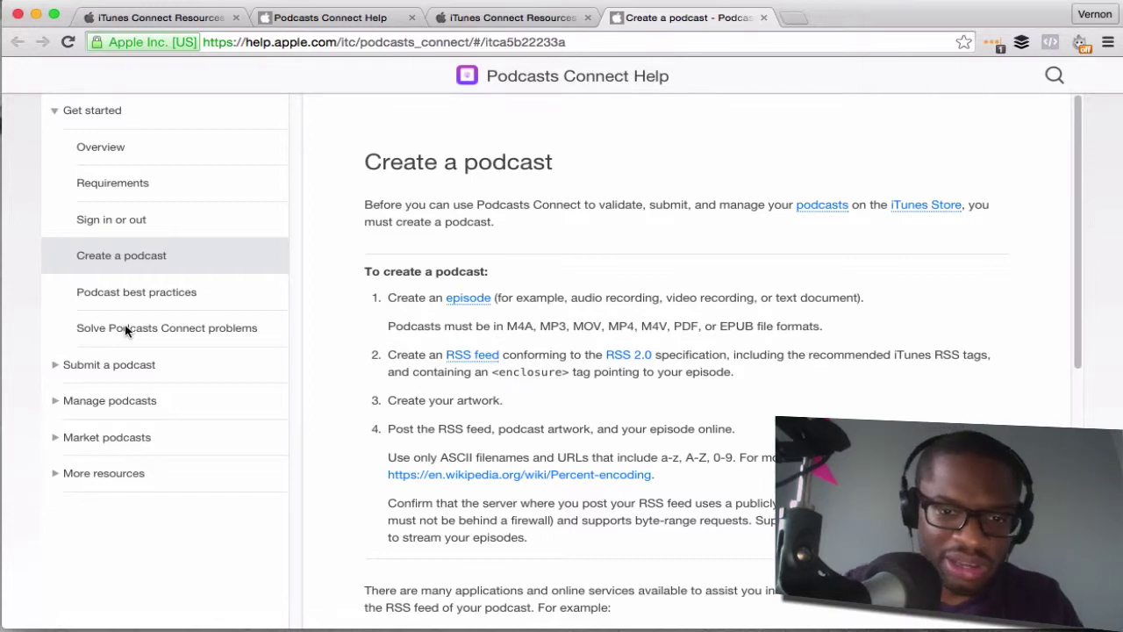
Review the Overview and Requirements help topics, returning to the Create a podcast topic.
click(136, 155)
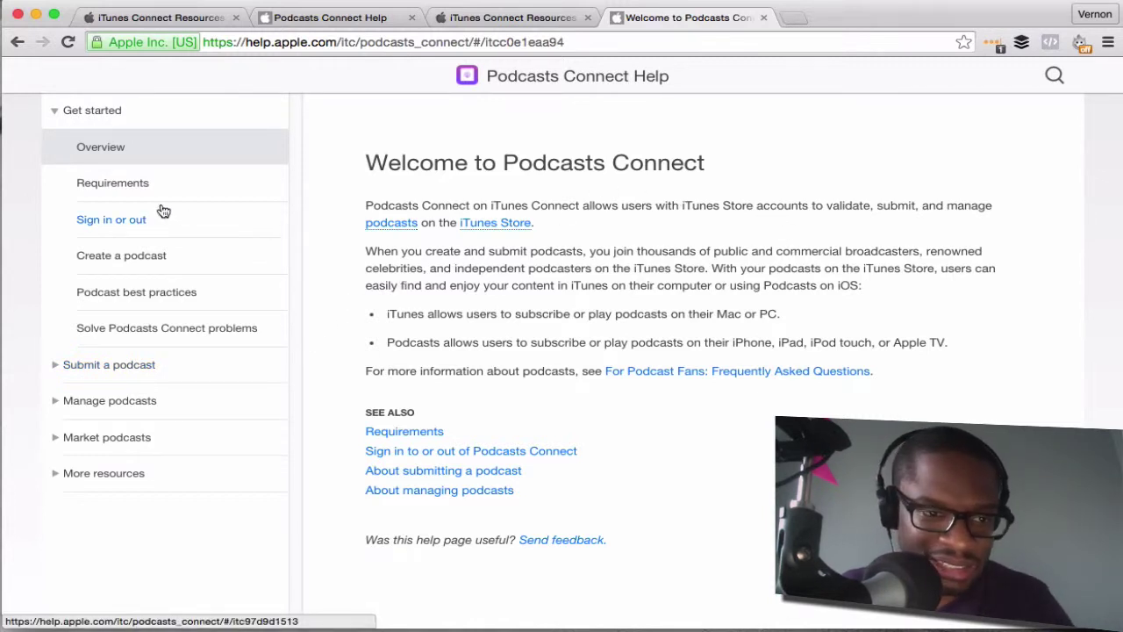
click(131, 189)
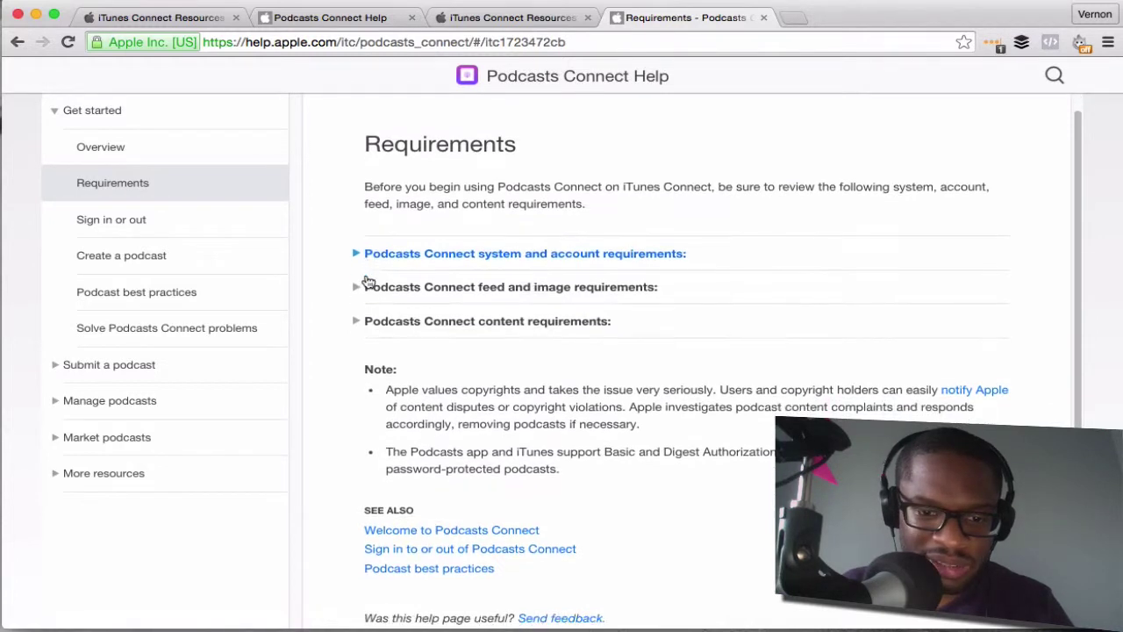
scroll(366, 281, down, 1)
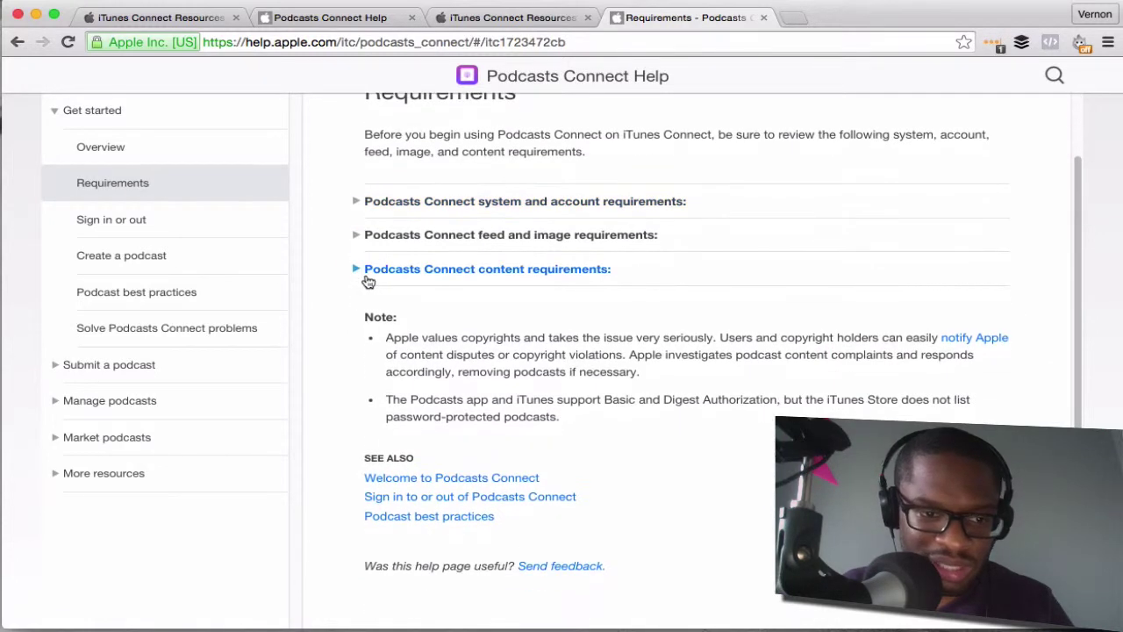
click(128, 262)
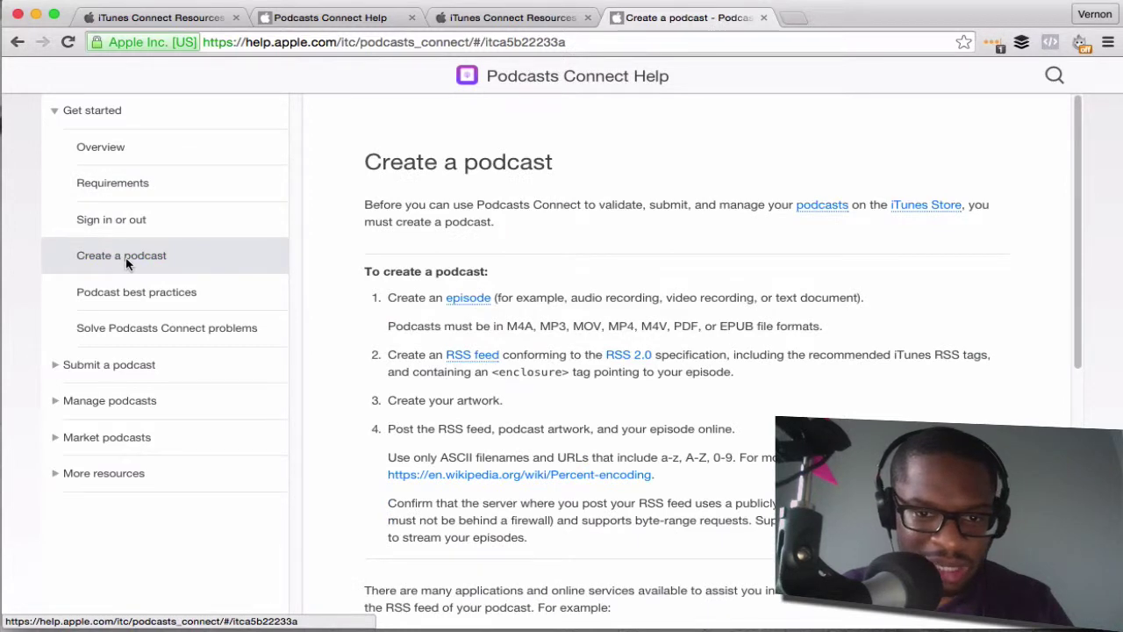
Expand the Submit a podcast help section, view the Validate a podcast topic, and collapse the section.
click(91, 367)
scroll(142, 417, down, 3)
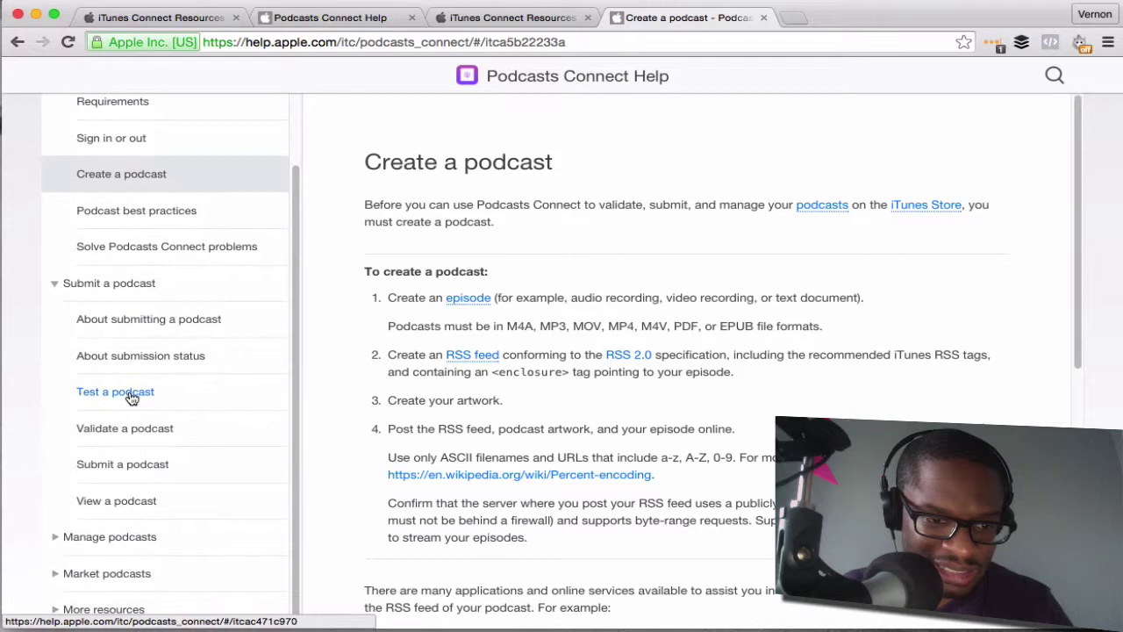
click(123, 430)
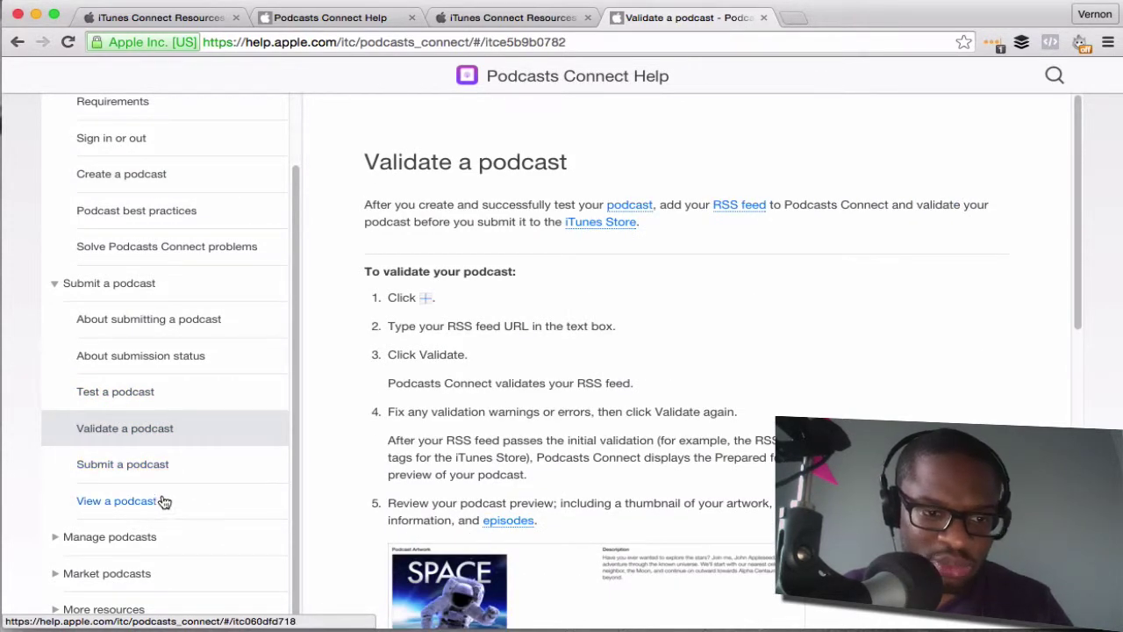
click(56, 285)
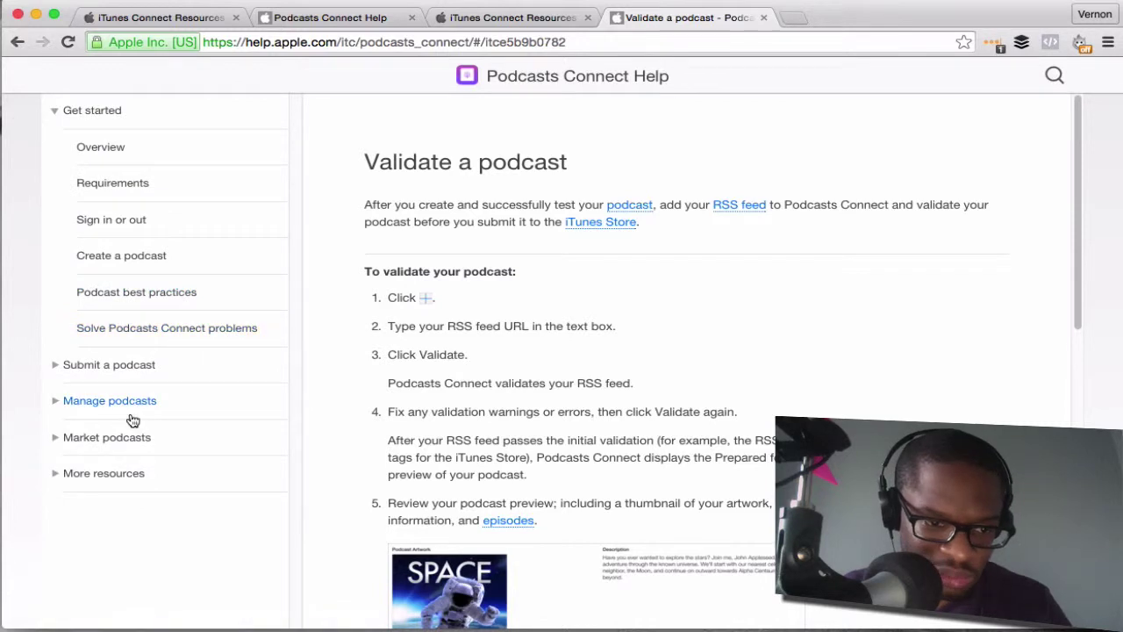
Examine the Feature your podcast and Request a provider page topics in the Market podcasts help section.
click(86, 438)
scroll(163, 496, down, 1)
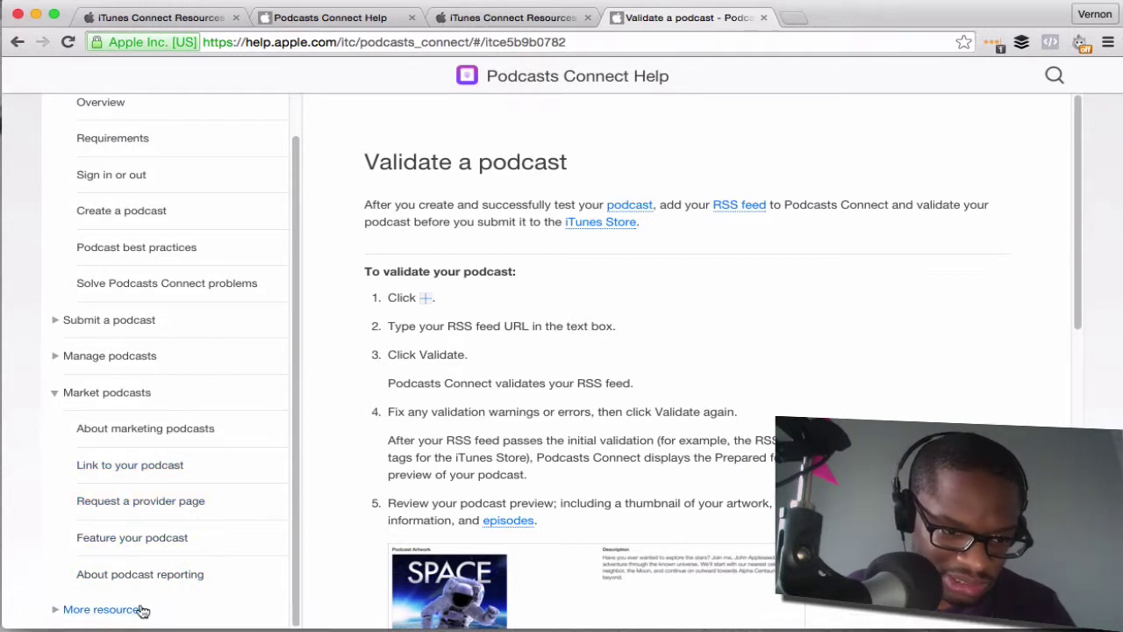
click(121, 546)
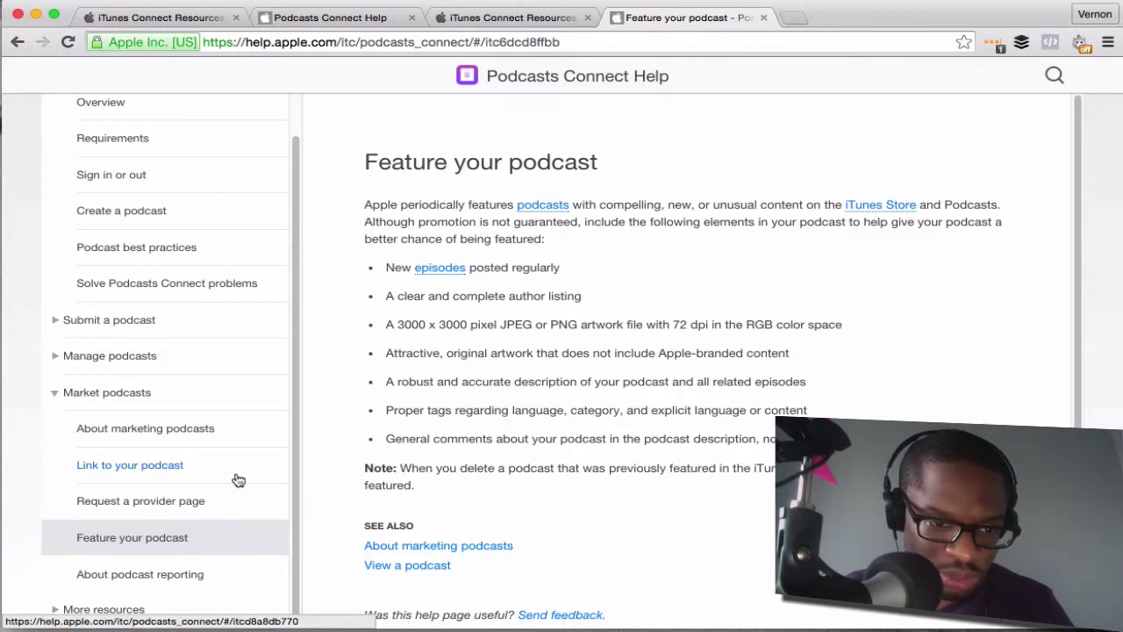
click(184, 510)
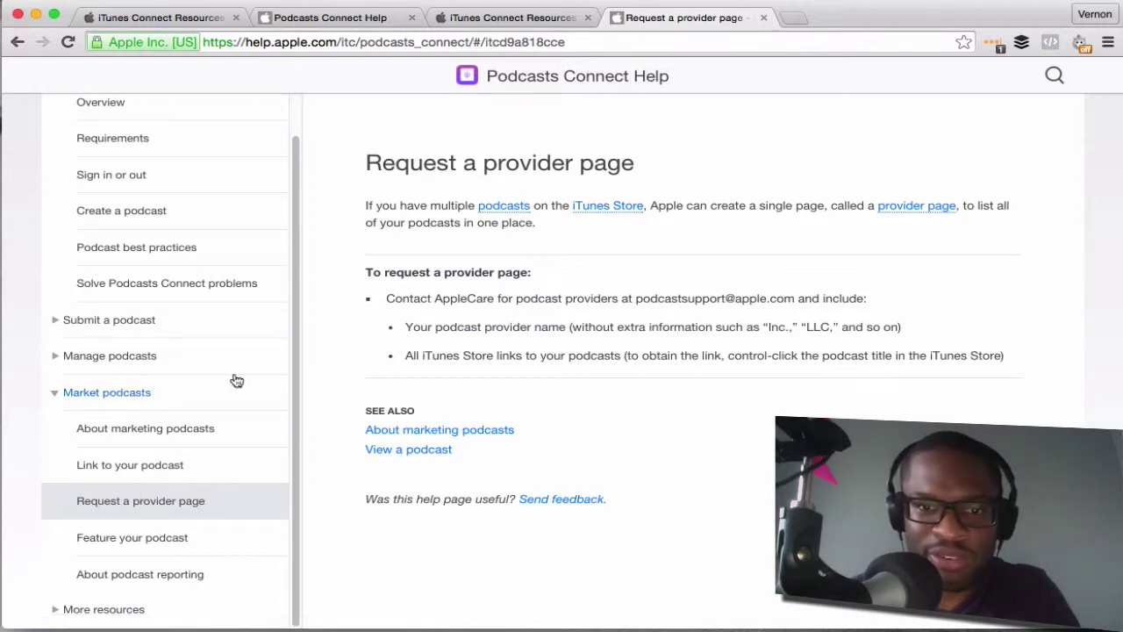
click(489, 18)
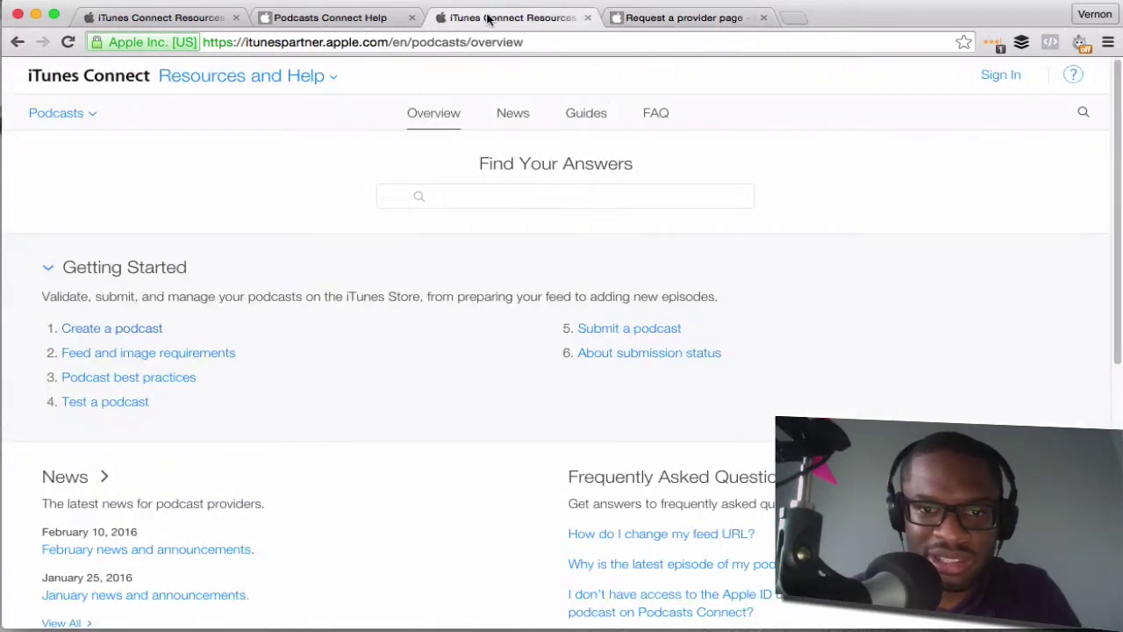
click(648, 18)
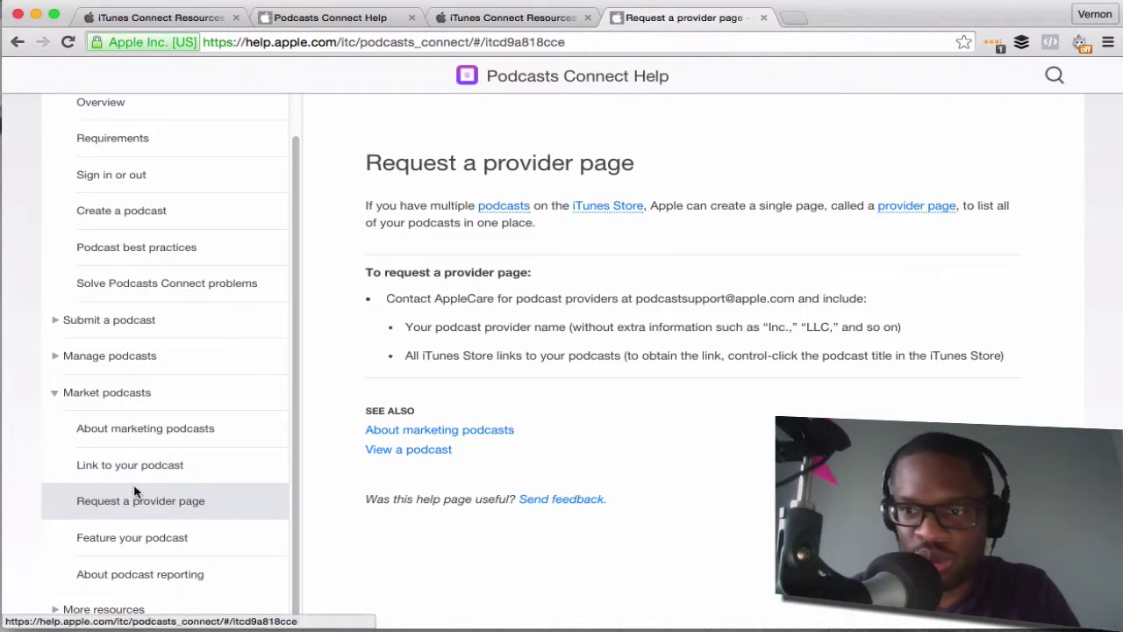
Go back through the visited help topics to the initially opened Create a podcast topic.
click(17, 42)
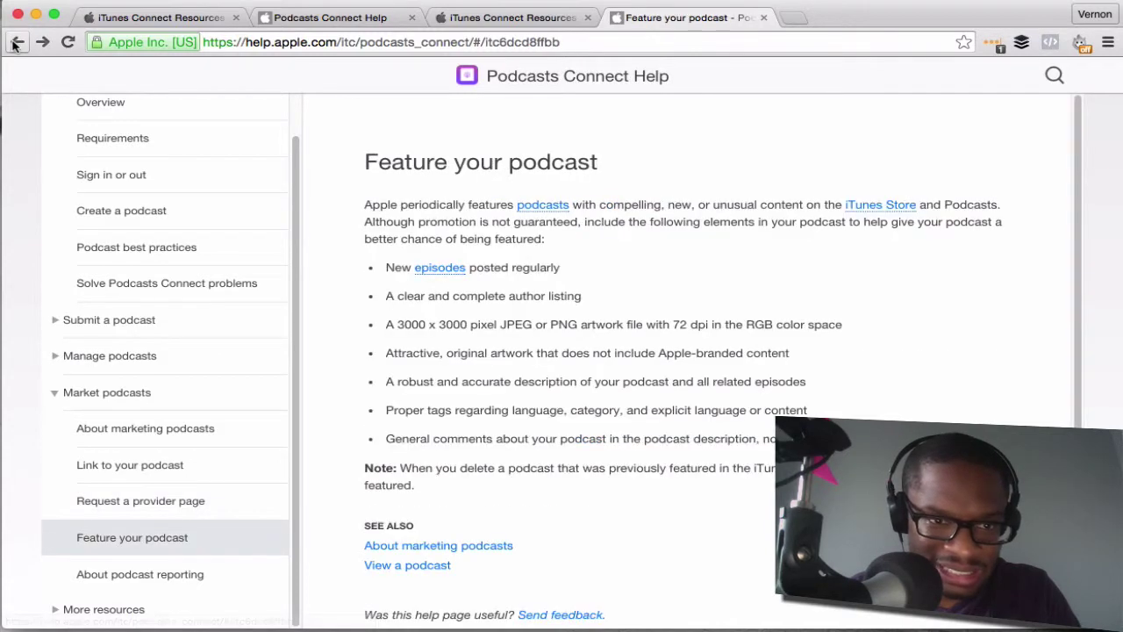
click(17, 42)
click(16, 42)
click(16, 42)
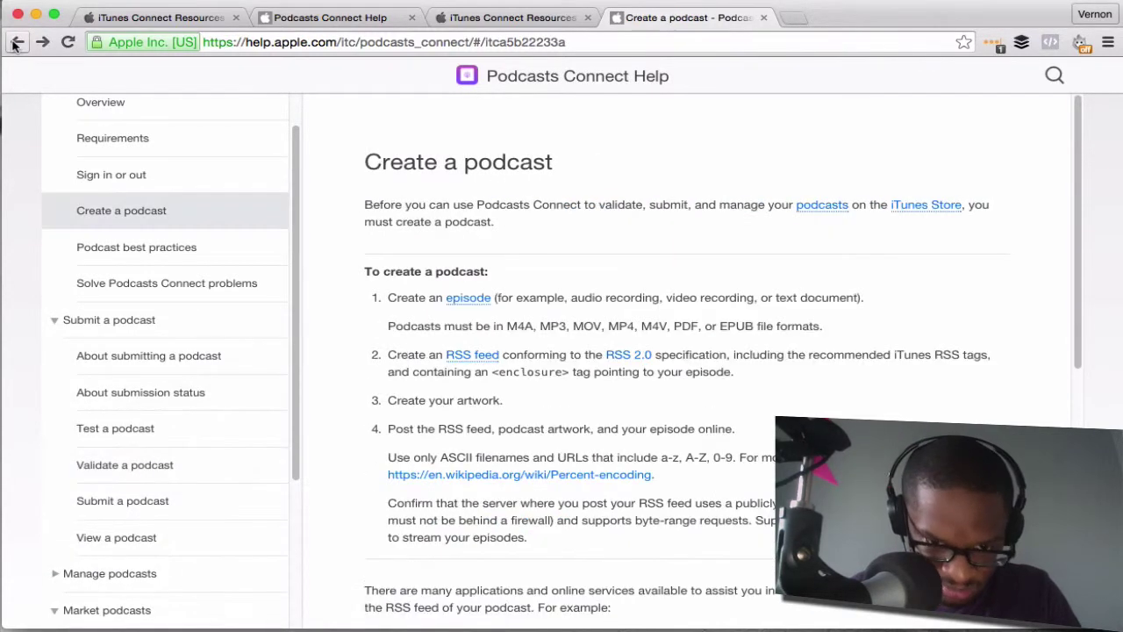
click(17, 42)
click(17, 42)
click(17, 42)
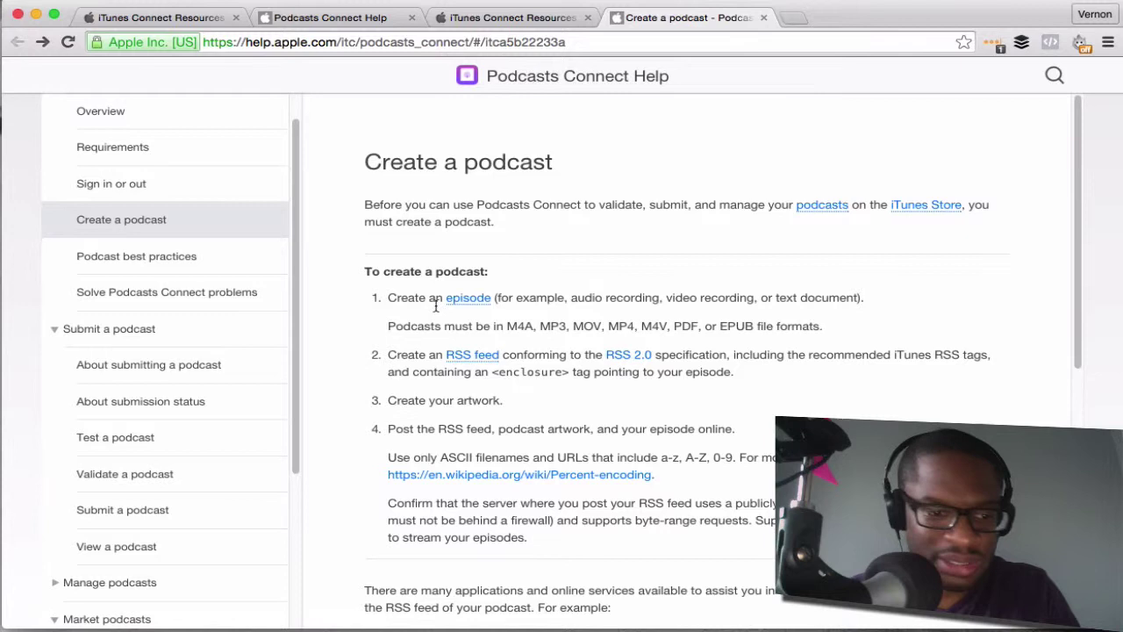
Expand the More resources help section and look through its list of topics.
scroll(222, 438, down, 5)
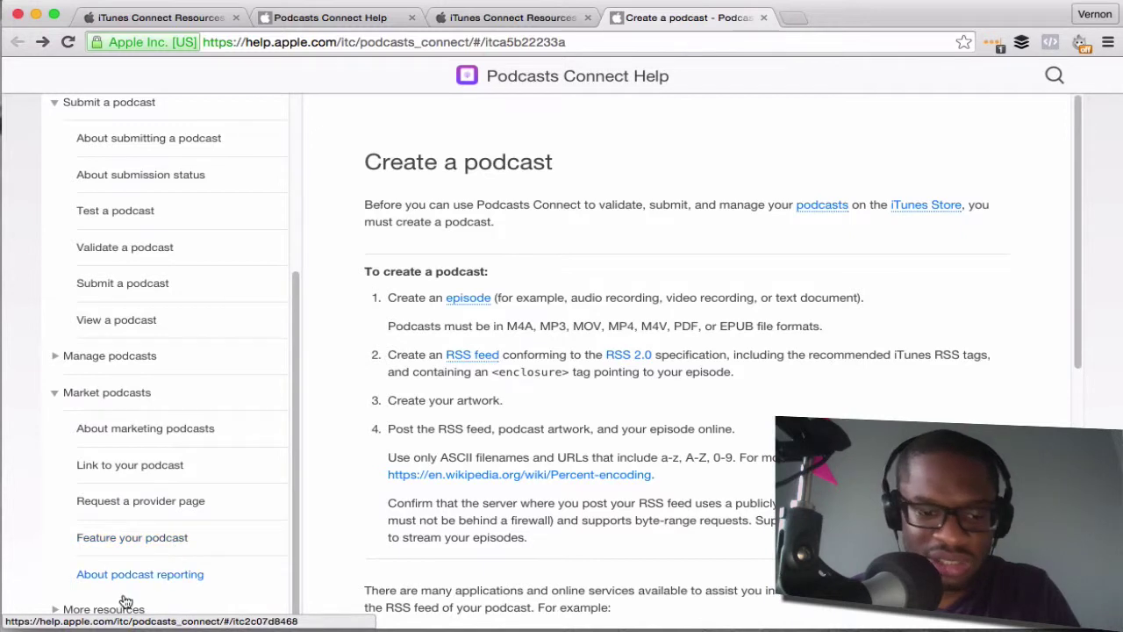
click(70, 609)
scroll(104, 615, down, 5)
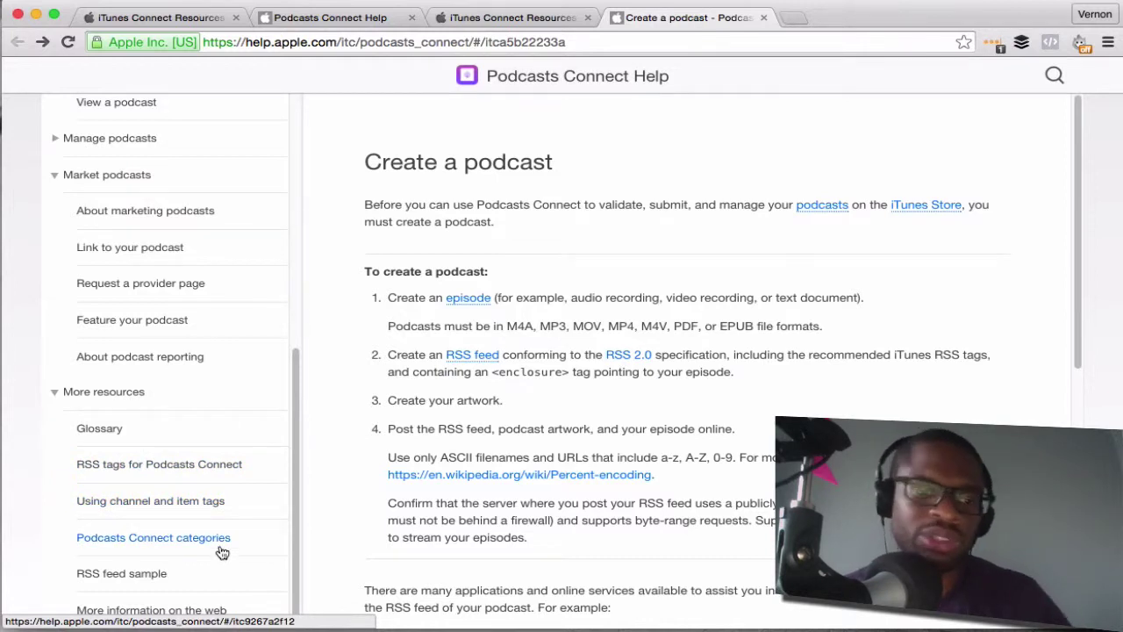
scroll(197, 378, up, 5)
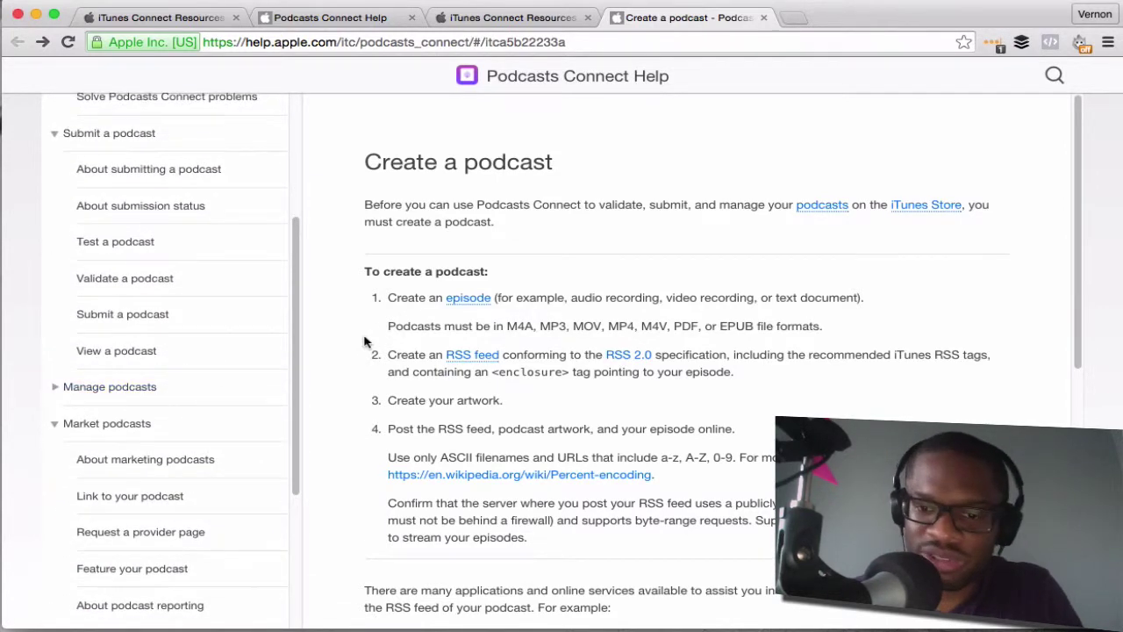